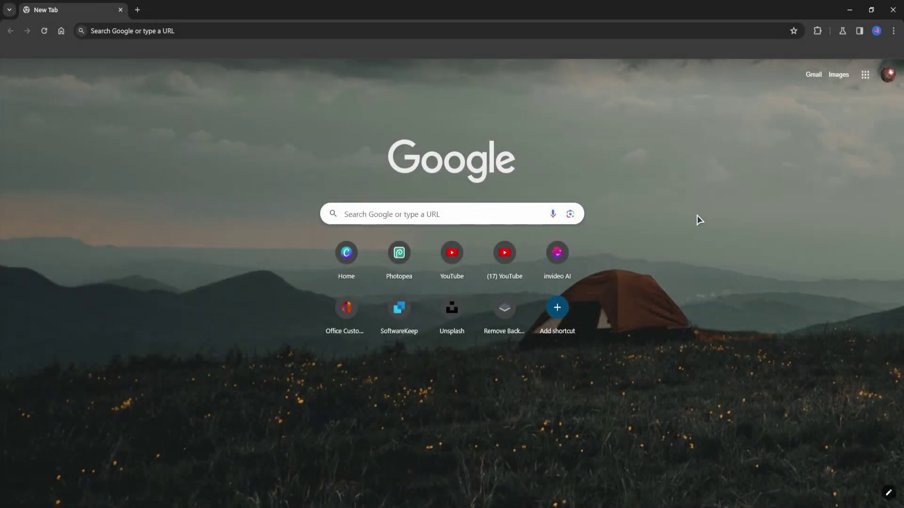
# - Start a new Google search for teamviewer from Chrome's address bar
pyautogui.click(612, 26)
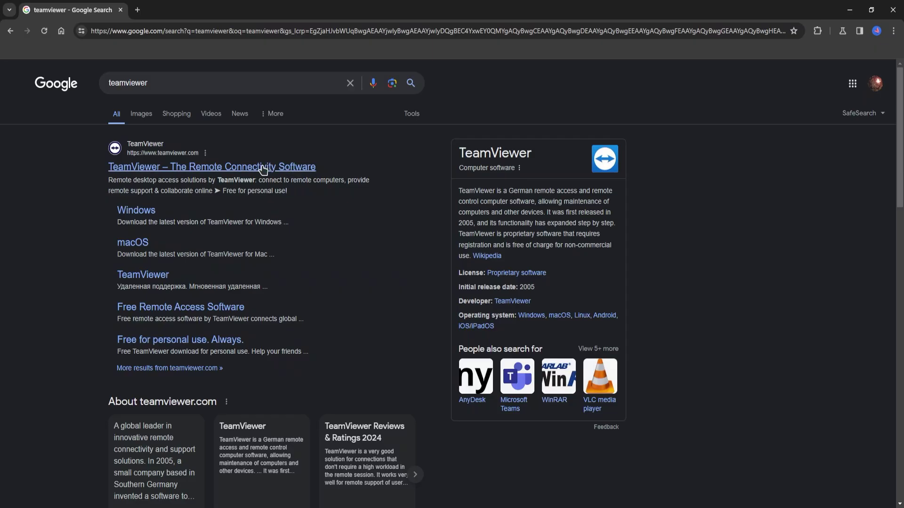
# - Open the official TeamViewer website from the Google search results
pyautogui.click(264, 171)
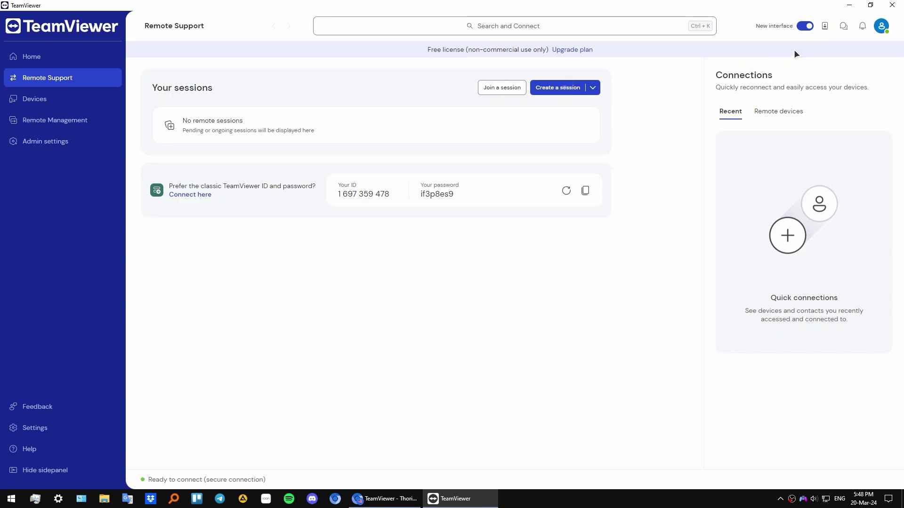
pyautogui.click(804, 26)
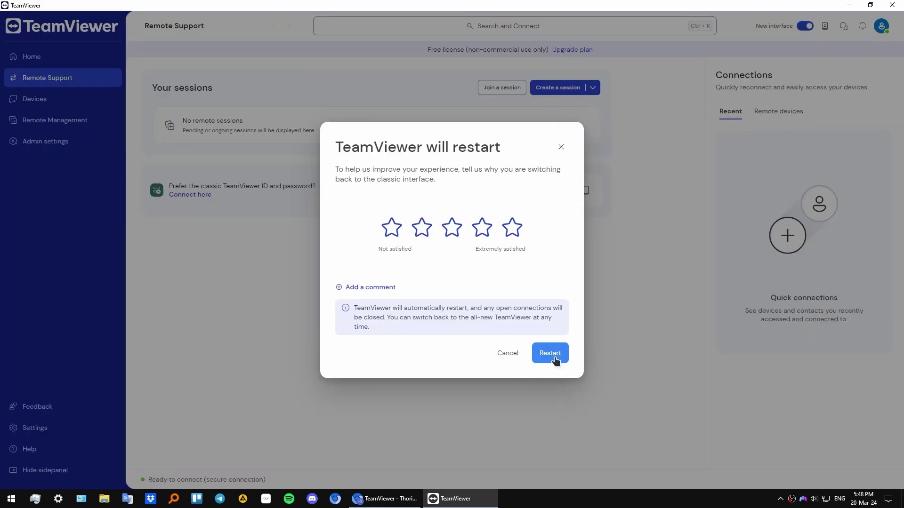
pyautogui.click(509, 354)
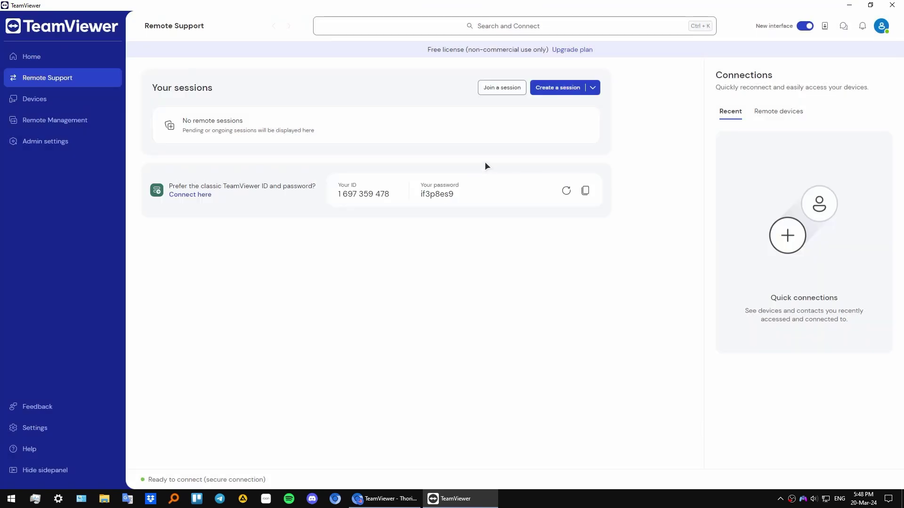
pyautogui.click(558, 90)
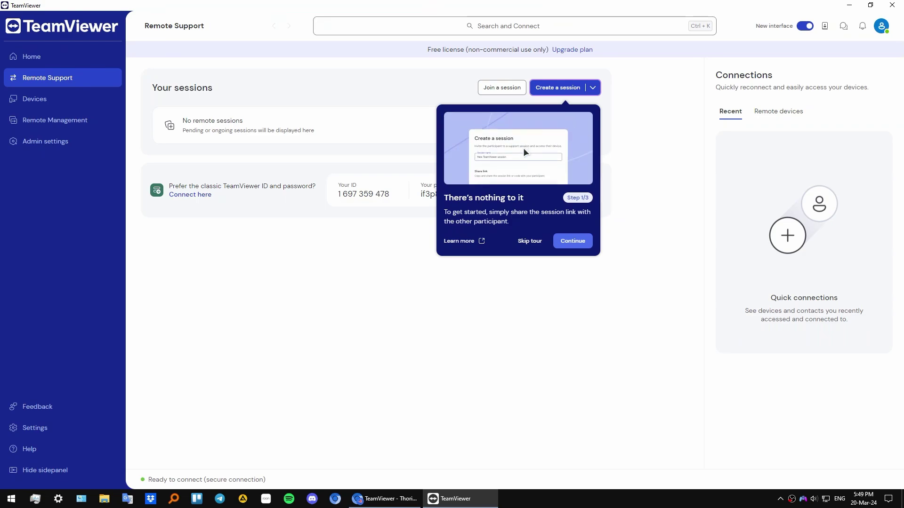
pyautogui.click(573, 240)
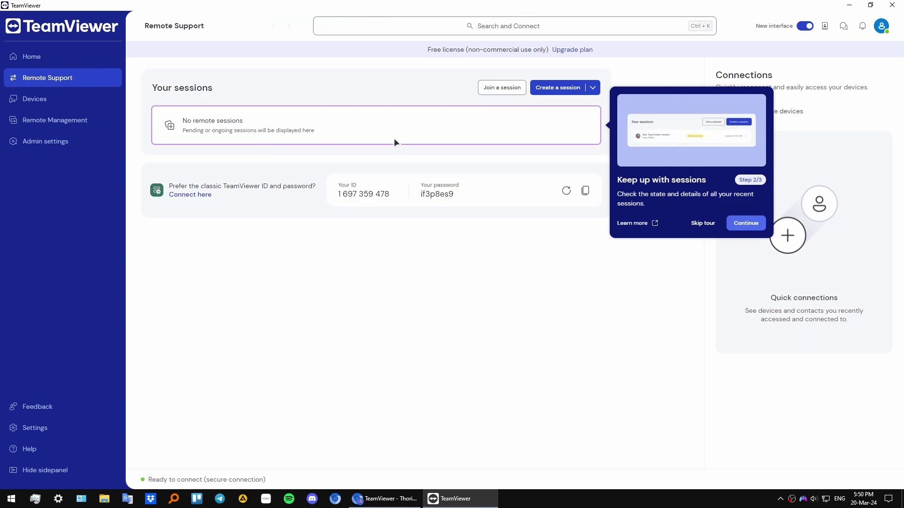
pyautogui.press('Return')
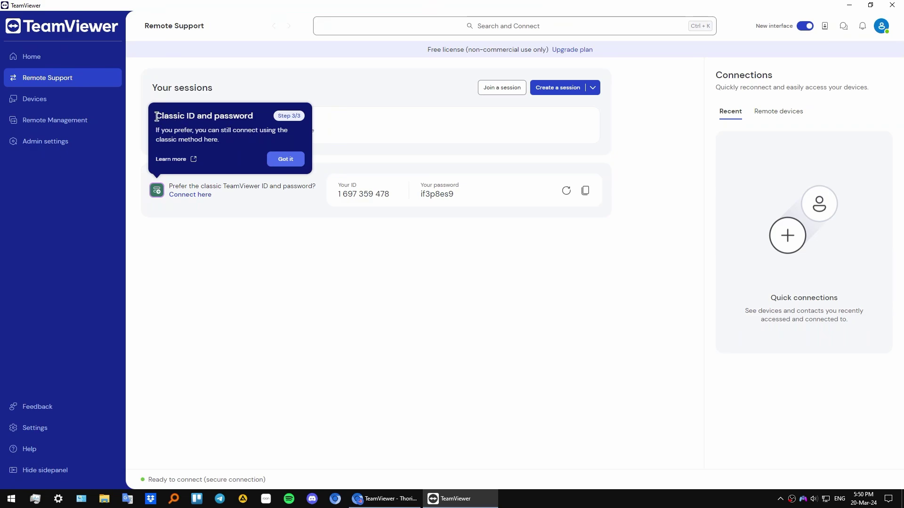
# - Dismiss the feature tour and view the Home page with its Partner ID field
pyautogui.press('Return')
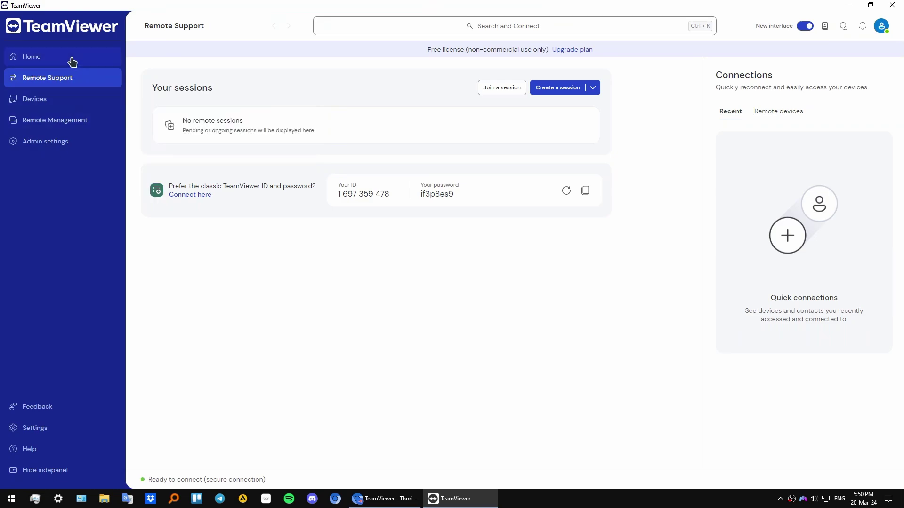
pyautogui.click(72, 62)
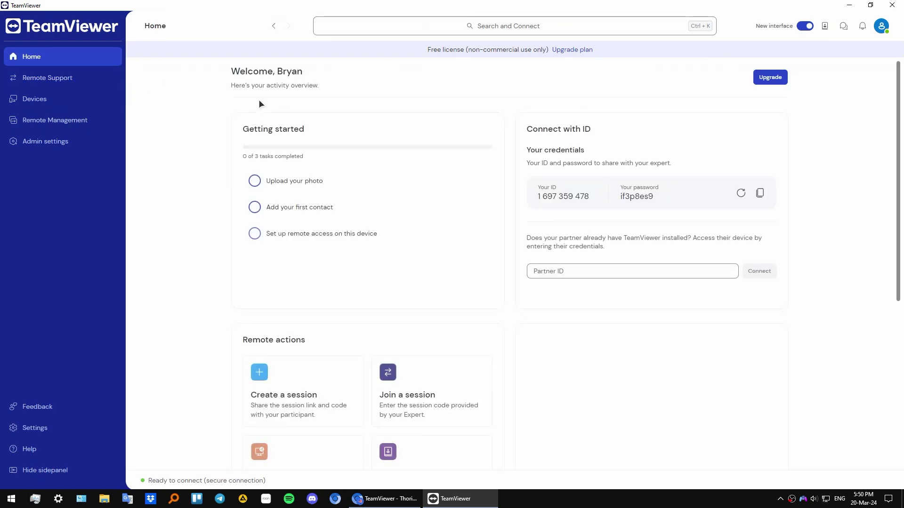
pyautogui.scroll(-5, 448, 253)
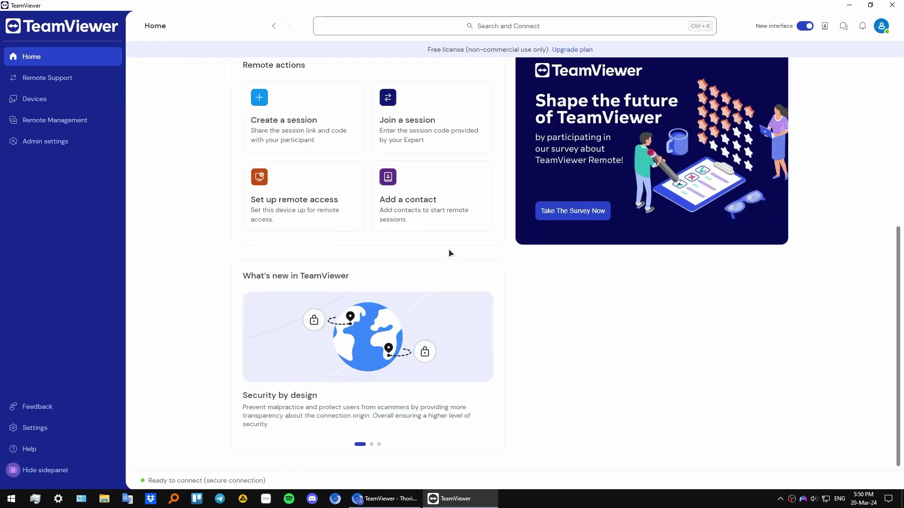
pyautogui.scroll(5, 448, 253)
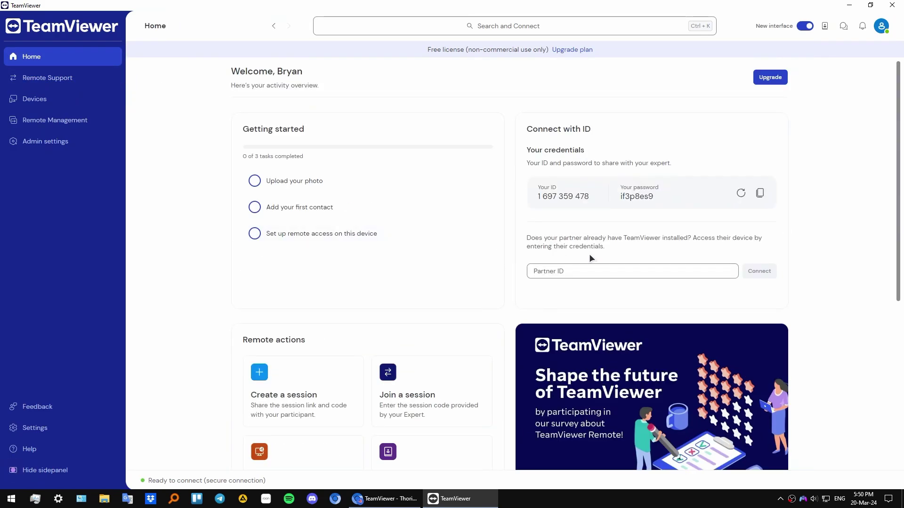
pyautogui.click(563, 273)
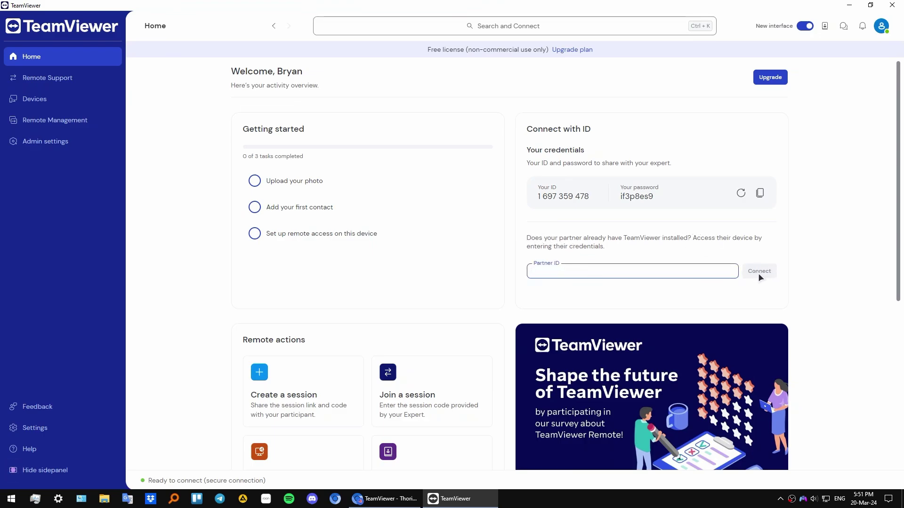
pyautogui.click(369, 248)
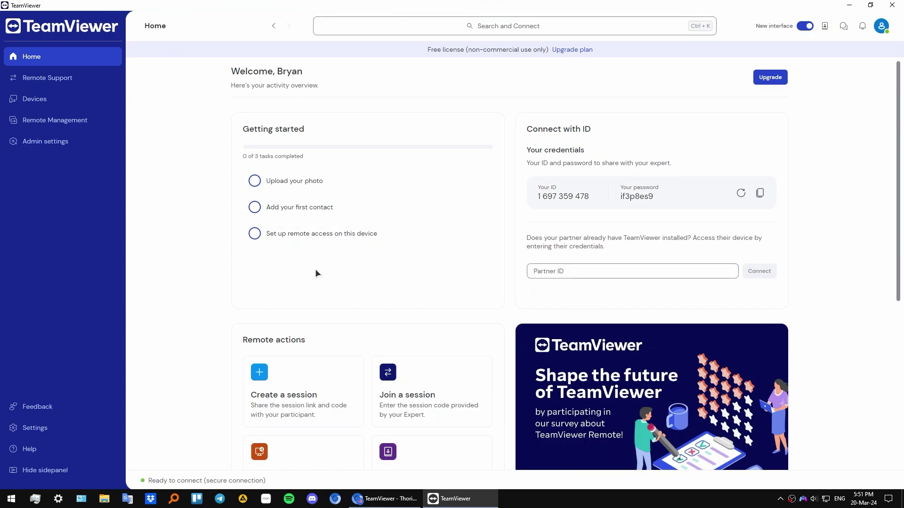
# - Set up remote access on this device, replacing the device alias with a new name
pyautogui.click(307, 237)
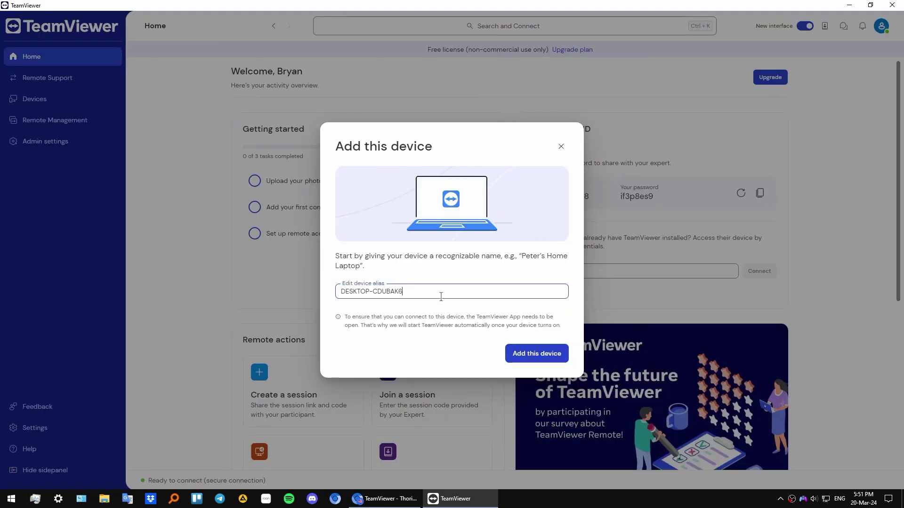
pyautogui.doubleClick(391, 292)
pyautogui.tripleClick(405, 291)
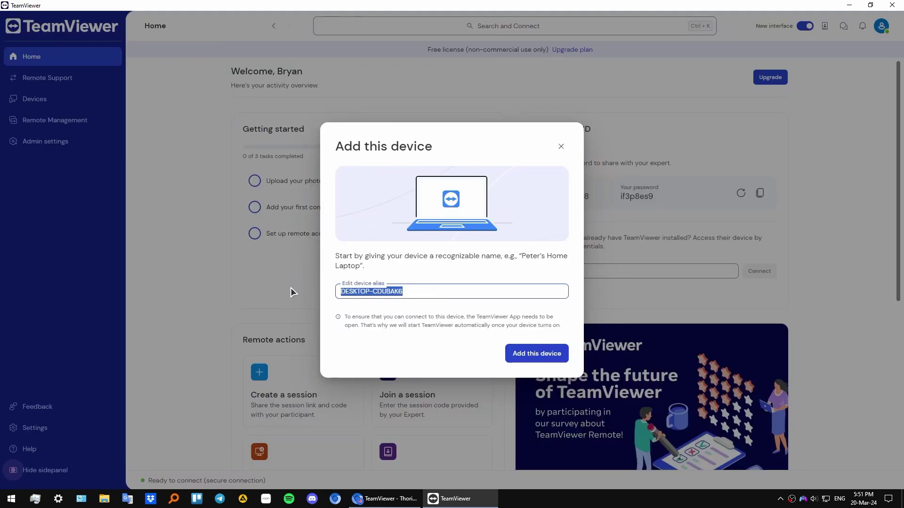
pyautogui.press('BackSpace')
pyautogui.write('John')
pyautogui.click(537, 354)
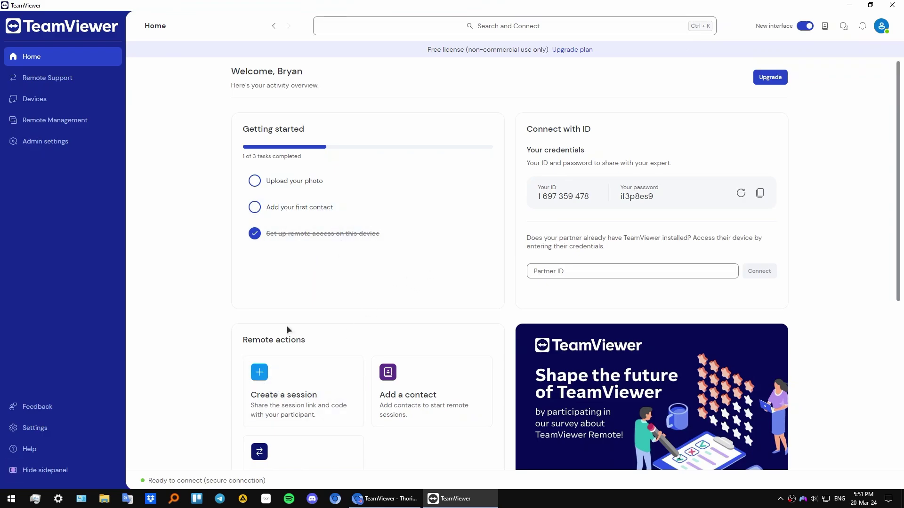
# - Begin creating a remote session from the Create a session card
pyautogui.click(295, 397)
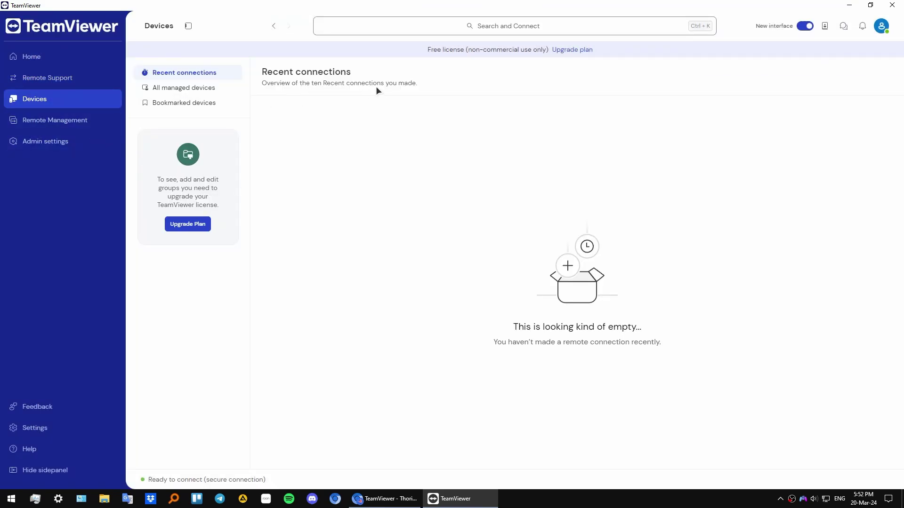
# - Open TeamViewer's Admin settings page
pyautogui.click(52, 142)
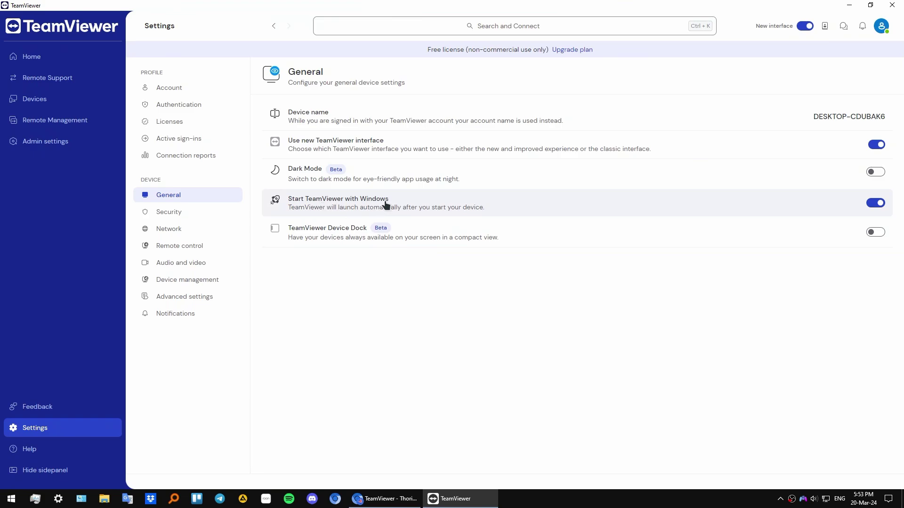
# - Browse the Security, Network and Performance settings, then move on to Audio and video
pyautogui.press('Down')
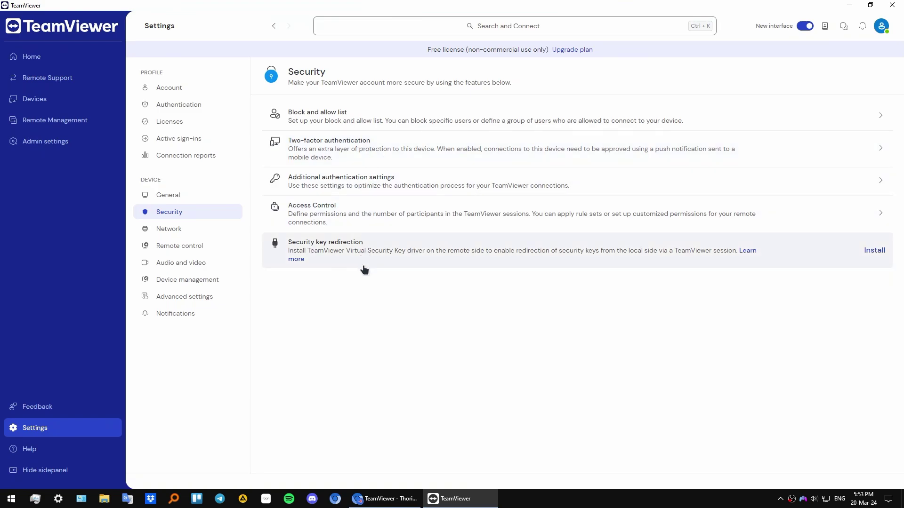
pyautogui.click(169, 229)
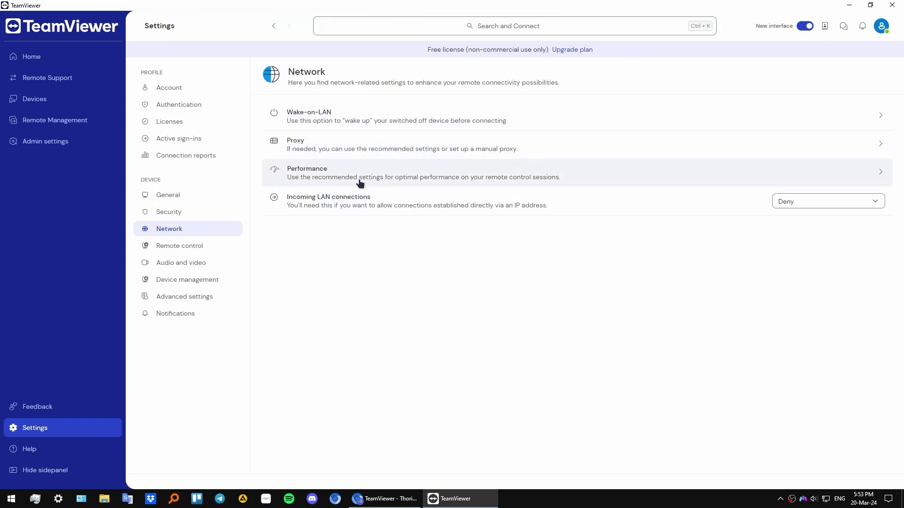
pyautogui.click(340, 170)
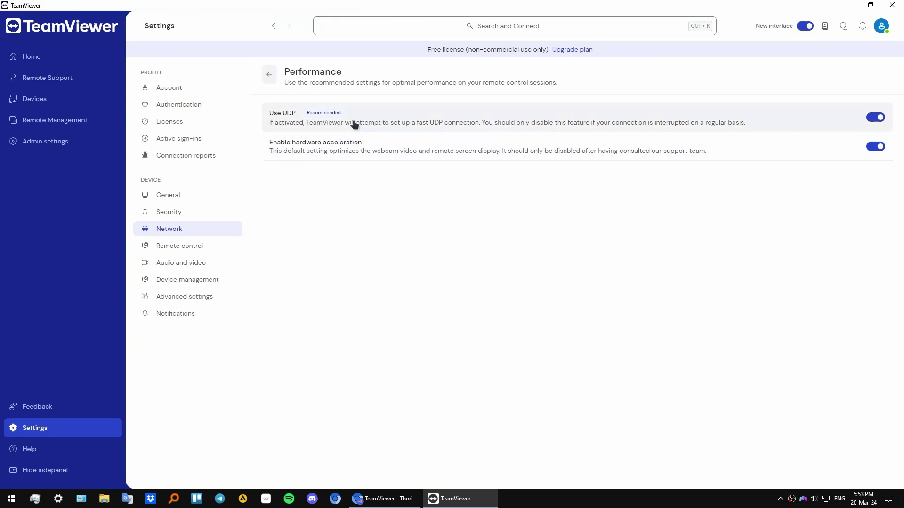
pyautogui.click(269, 75)
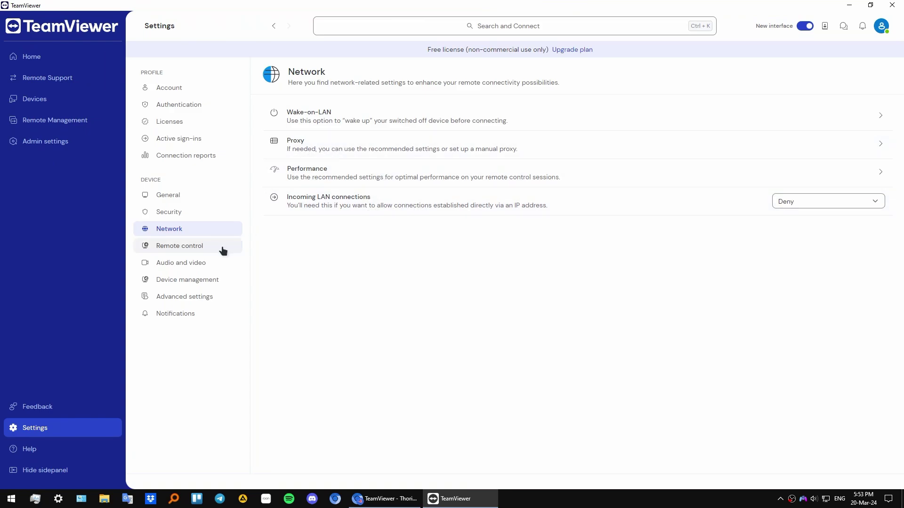
pyautogui.press('Down')
pyautogui.press('Down')
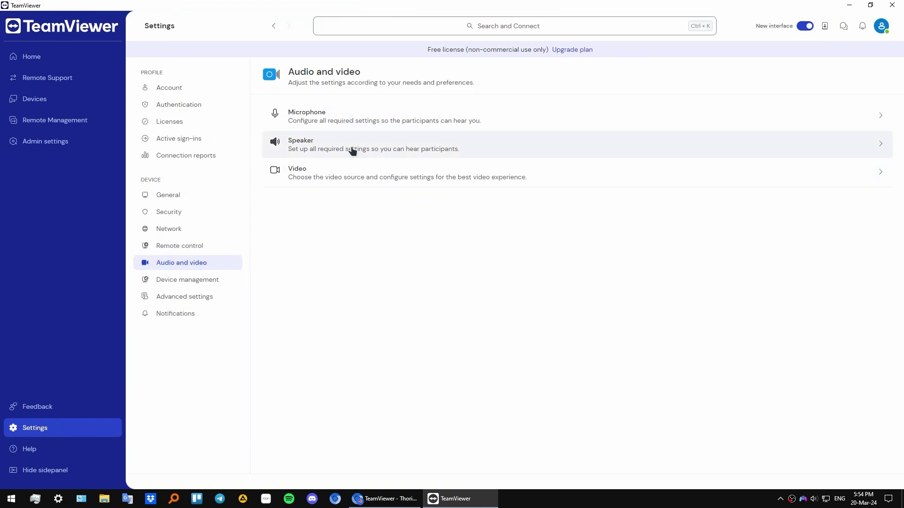
# - Inspect the microphone device list and the video source list, leaving both unchanged
pyautogui.click(372, 123)
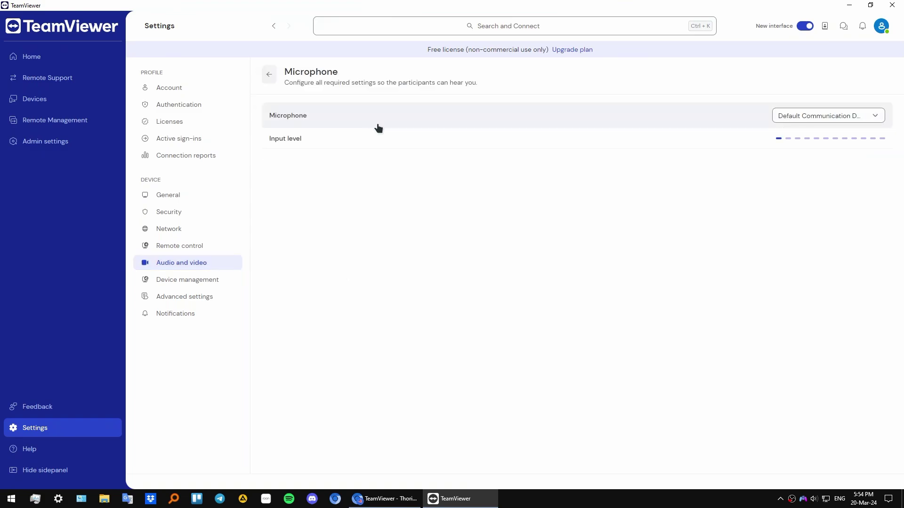
pyautogui.click(818, 116)
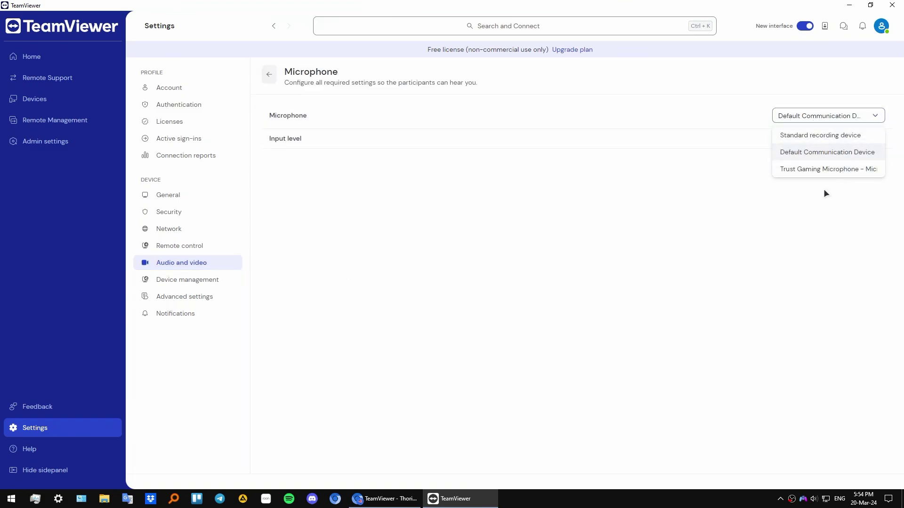
pyautogui.click(687, 201)
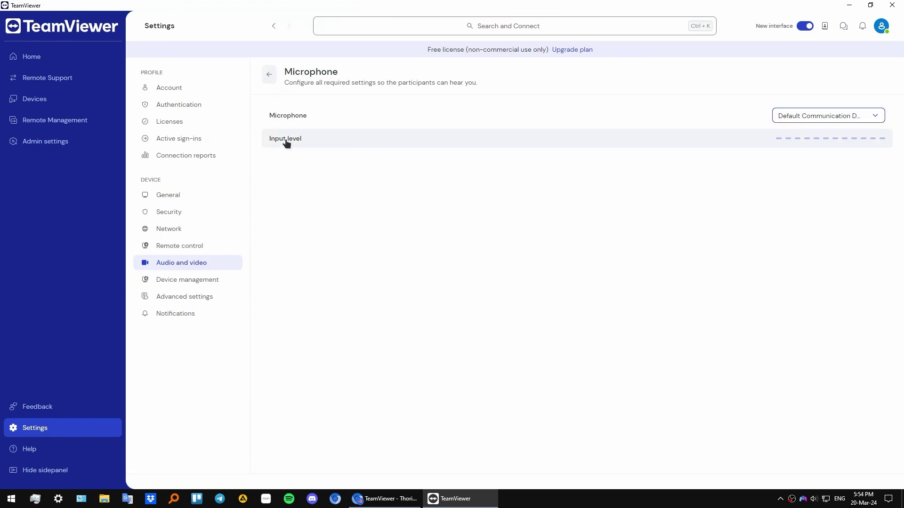
pyautogui.click(355, 143)
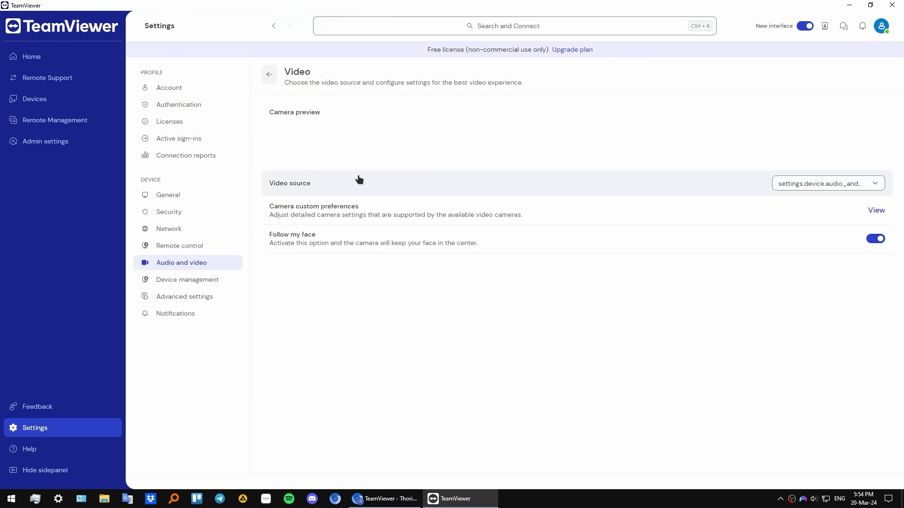
pyautogui.click(844, 198)
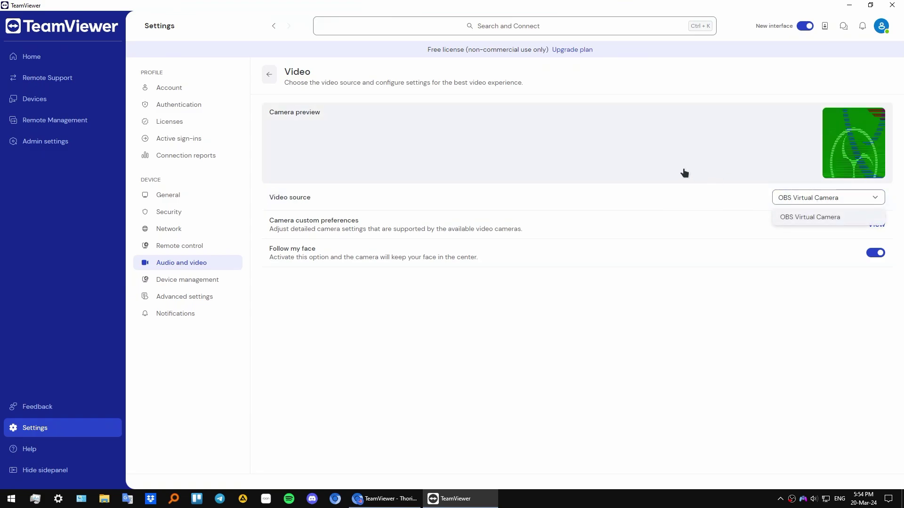
pyautogui.click(684, 172)
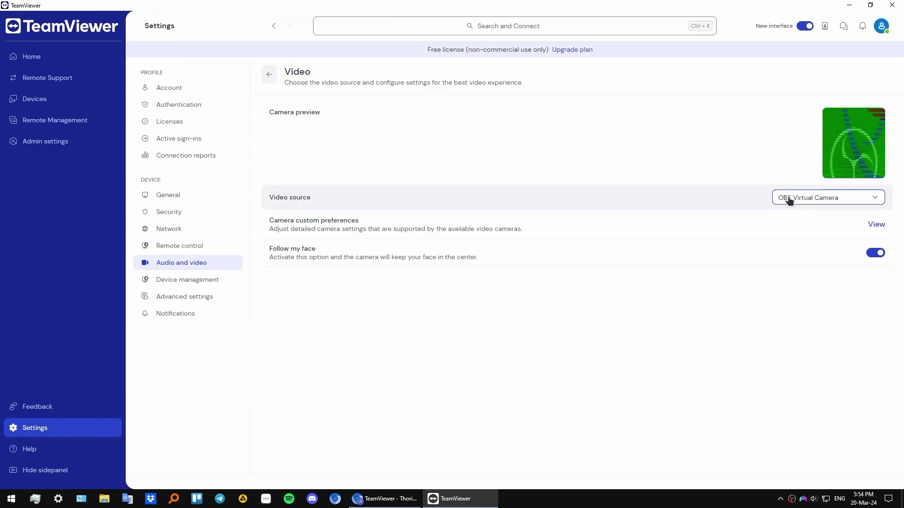
# - Glance at the Notifications settings, then go back to the Home overview
pyautogui.click(176, 313)
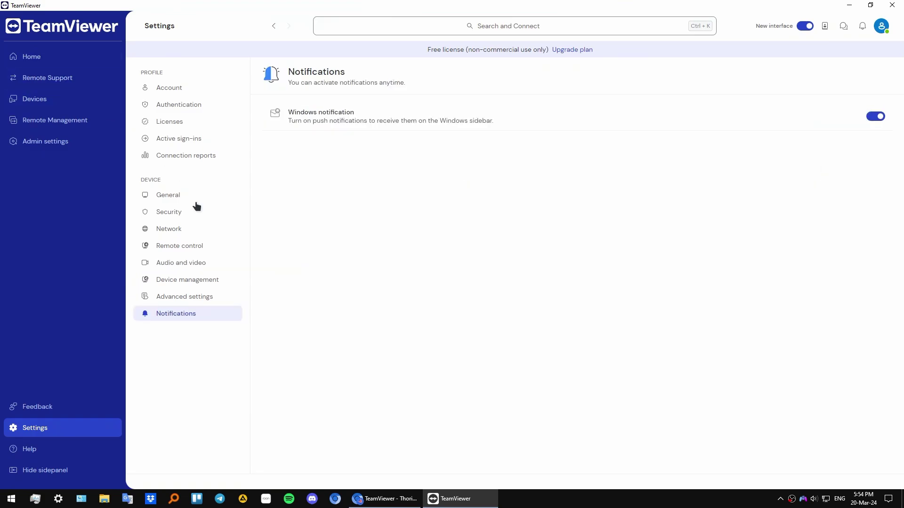
pyautogui.click(44, 64)
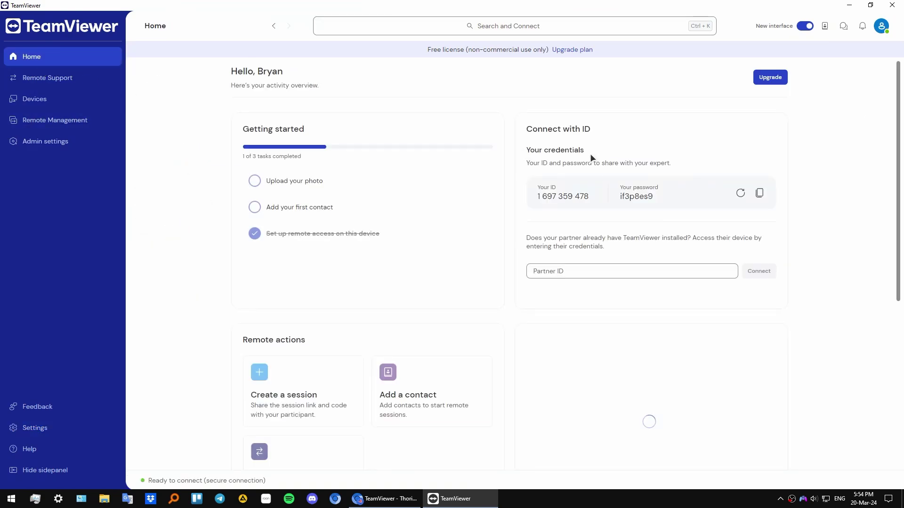